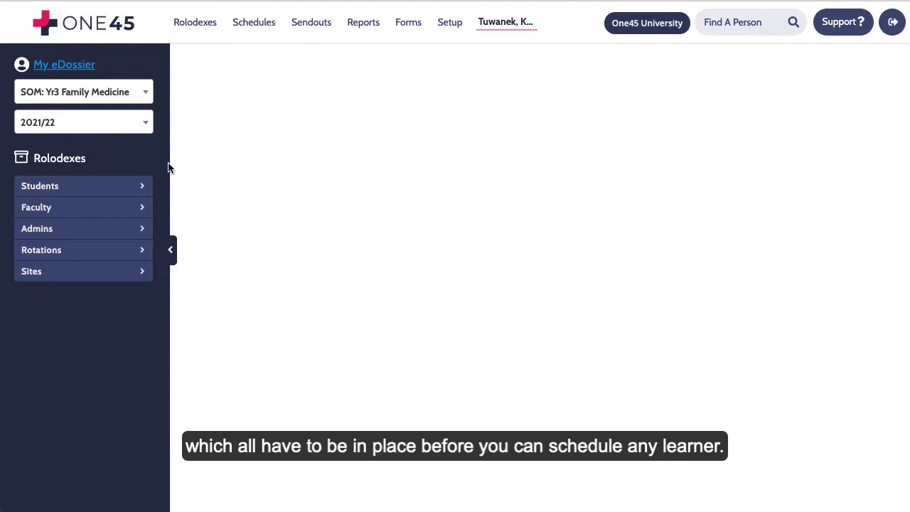
Expand and collapse the Students list, then open the 2020/21 Rotation Schedule under Schedules
{"action": "left_click", "coordinate": [127, 193]}
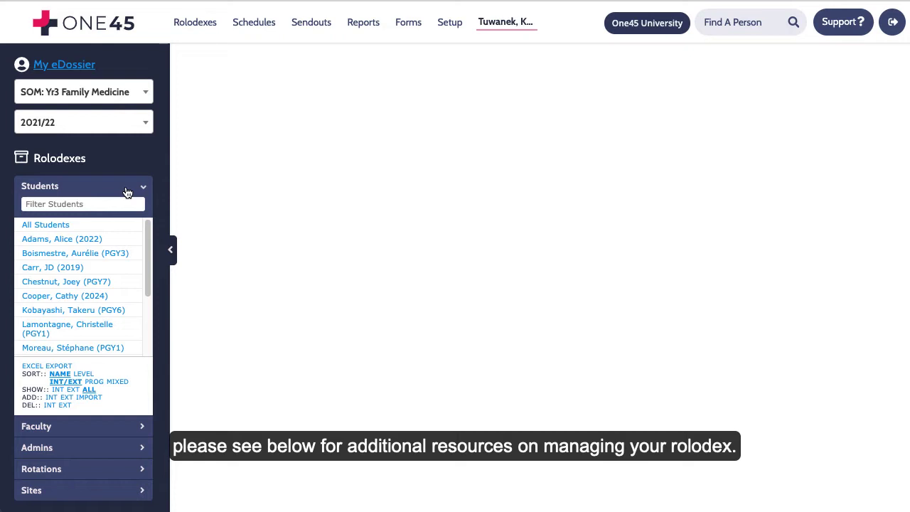
{"action": "left_click", "coordinate": [127, 192]}
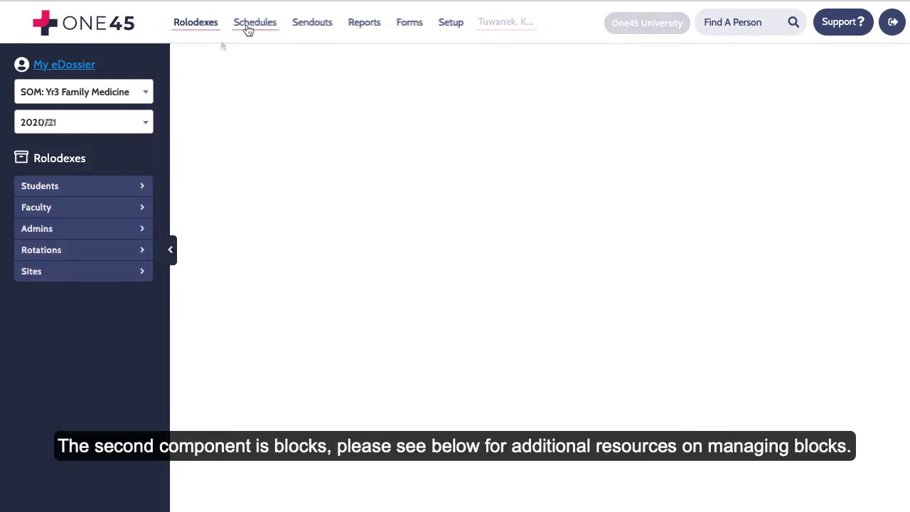
{"action": "left_click", "coordinate": [248, 30]}
{"action": "left_click", "coordinate": [78, 208]}
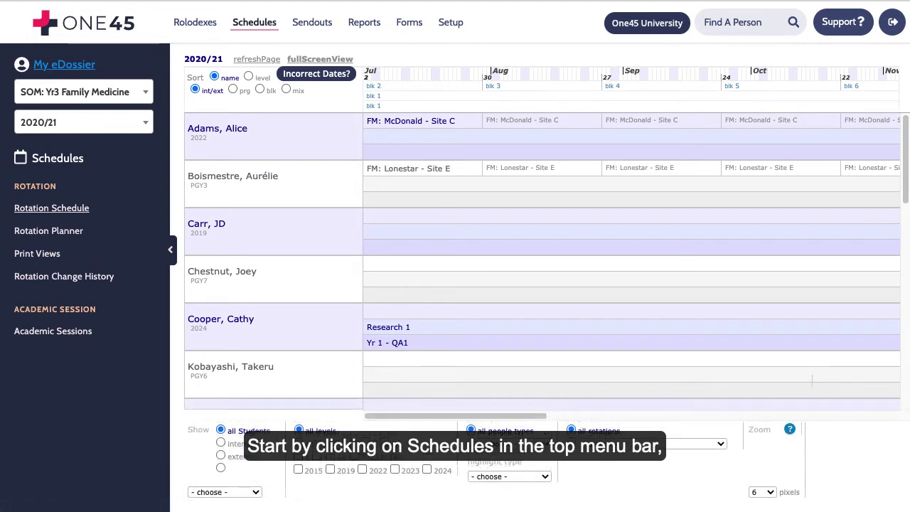
Reload the Rotation Schedule and scroll down and back up through the learner list
{"action": "left_click", "coordinate": [249, 29]}
{"action": "left_click", "coordinate": [62, 213]}
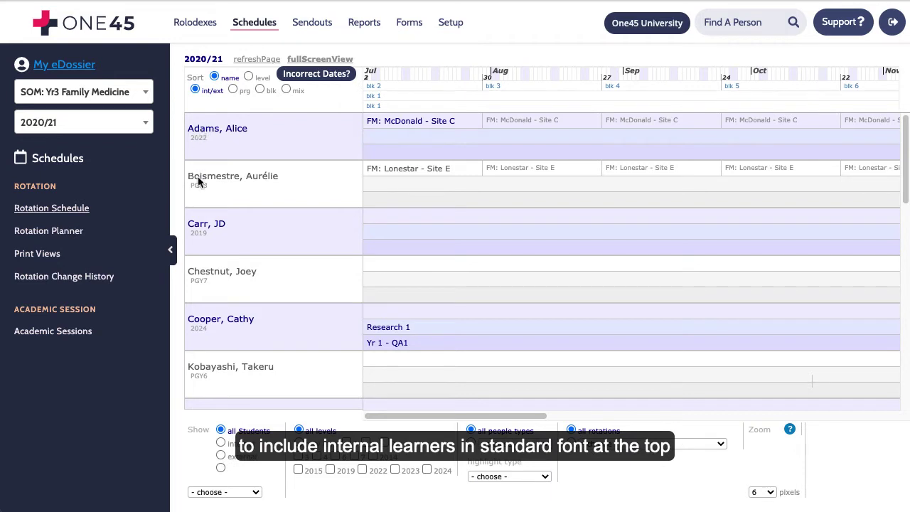
{"action": "scroll", "coordinate": [459, 258], "scroll_direction": "down", "scroll_amount": 15}
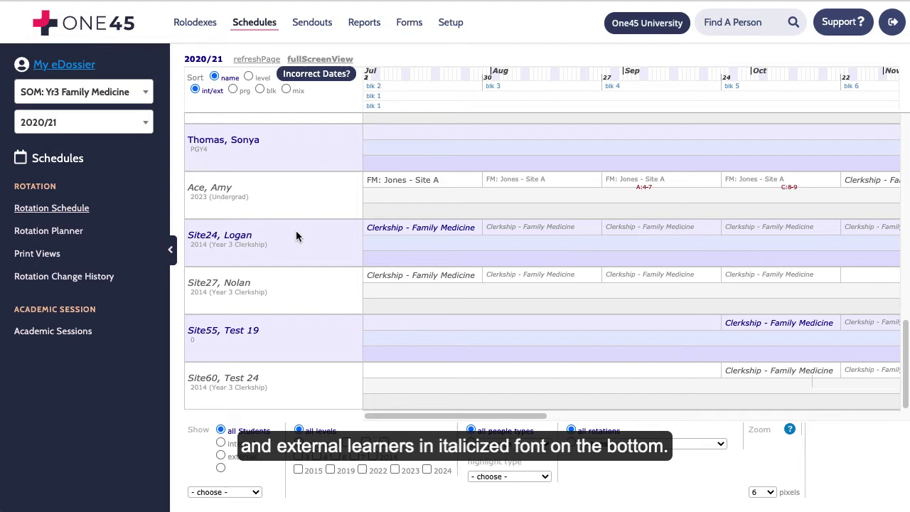
{"action": "scroll", "coordinate": [510, 221], "scroll_direction": "up", "scroll_amount": 15}
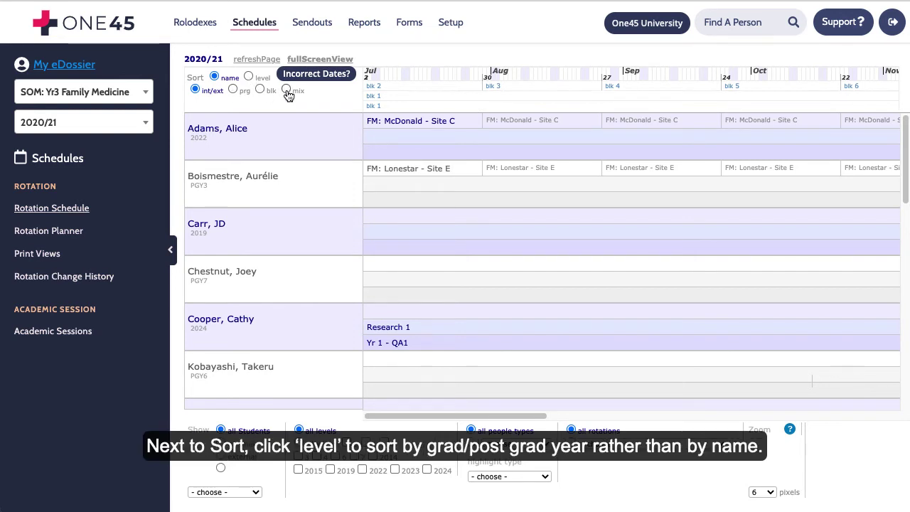
Try the level, prg and blk sort options, ending on 'mix' to interleave internal and external learners
{"action": "left_click", "coordinate": [248, 77]}
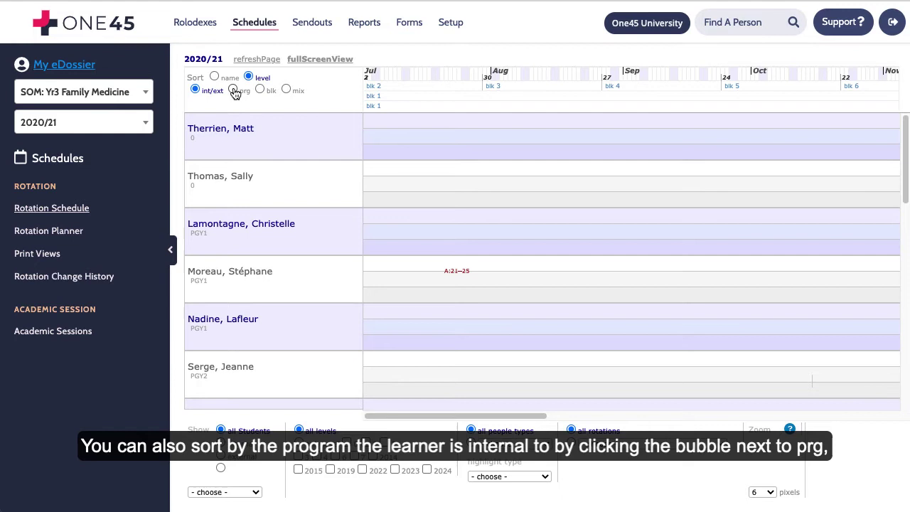
{"action": "left_click", "coordinate": [234, 89]}
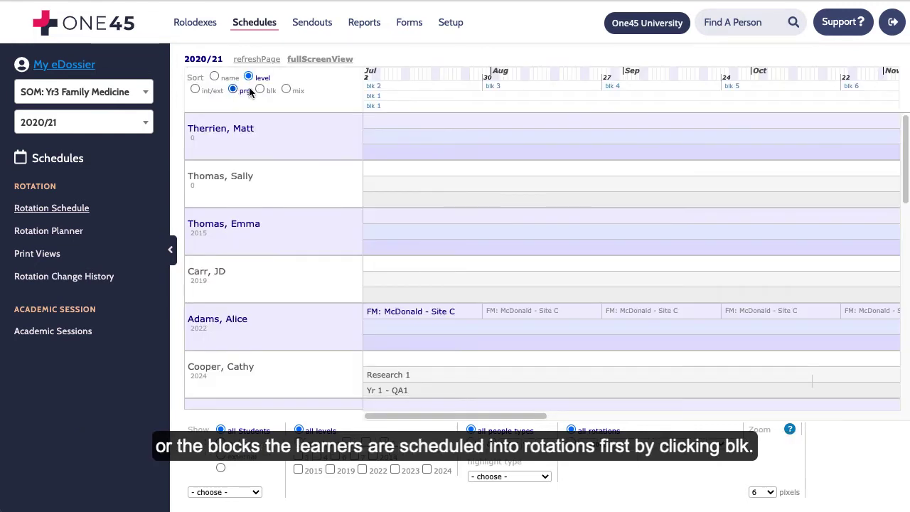
{"action": "left_click", "coordinate": [260, 90]}
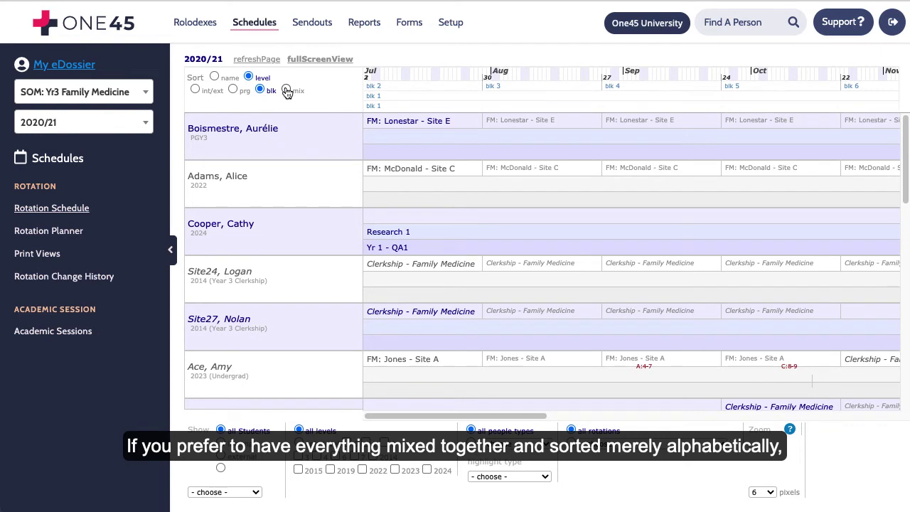
{"action": "left_click", "coordinate": [286, 90]}
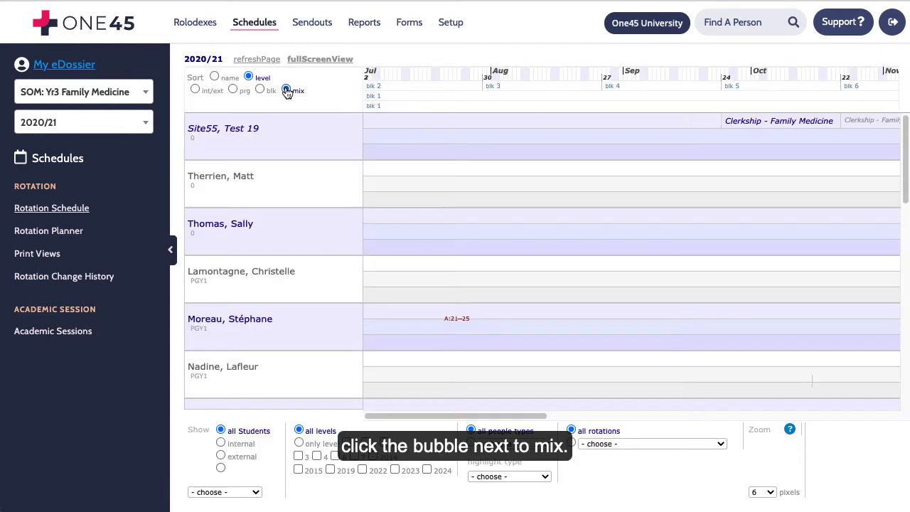
Switch the Sort option to 'name' so mixed learners are listed alphabetically
{"action": "left_click", "coordinate": [217, 79]}
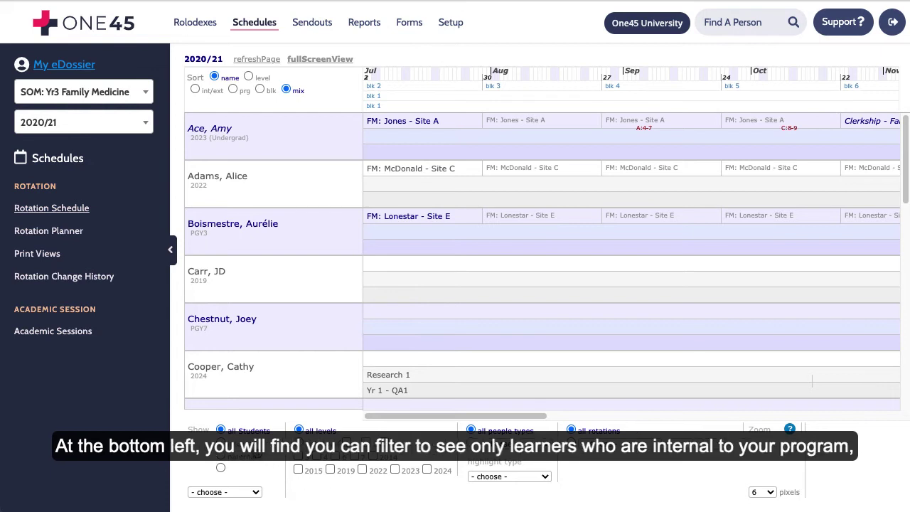
Try the internal-only, external-only and program filters, then show all students again
{"action": "left_click", "coordinate": [221, 443]}
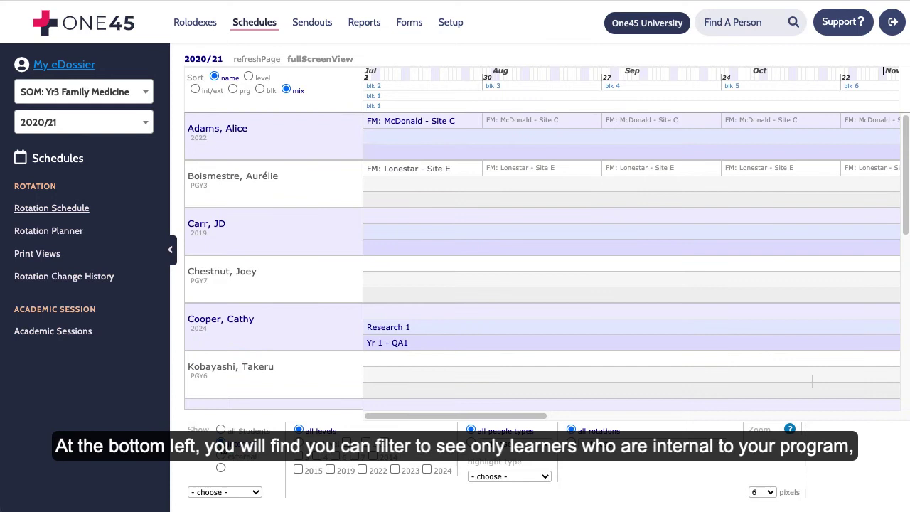
{"action": "left_click", "coordinate": [222, 468]}
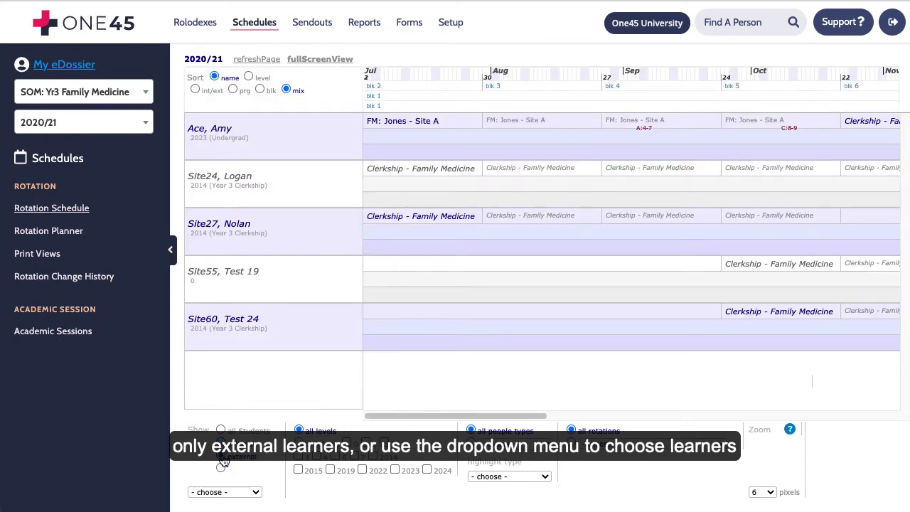
{"action": "left_click", "coordinate": [246, 492]}
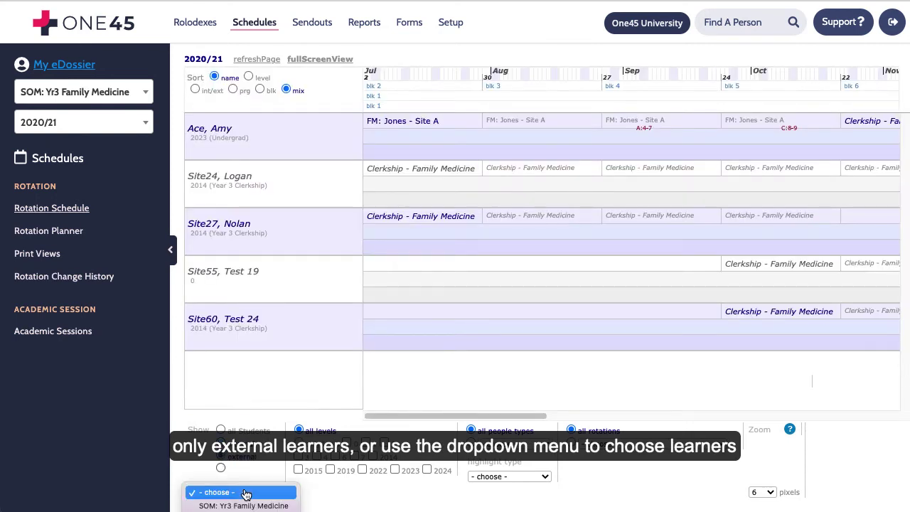
{"action": "left_click", "coordinate": [245, 492]}
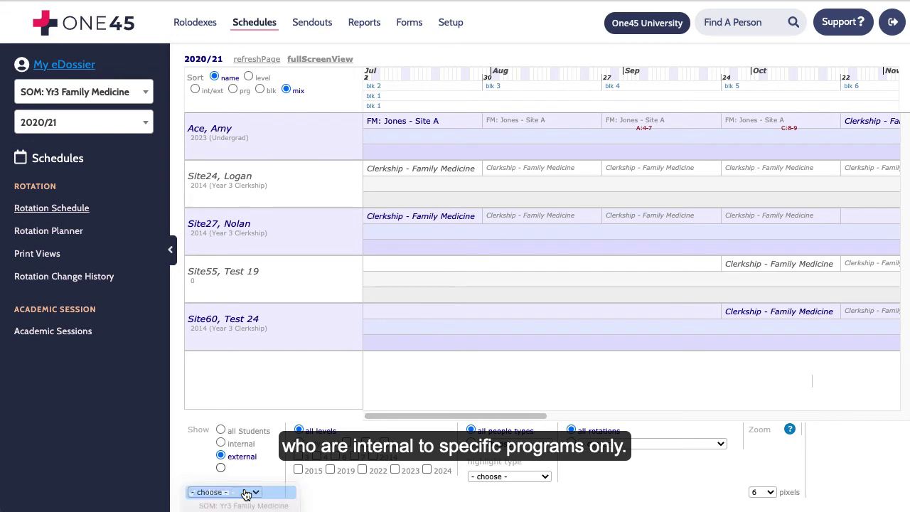
{"action": "left_click", "coordinate": [220, 430]}
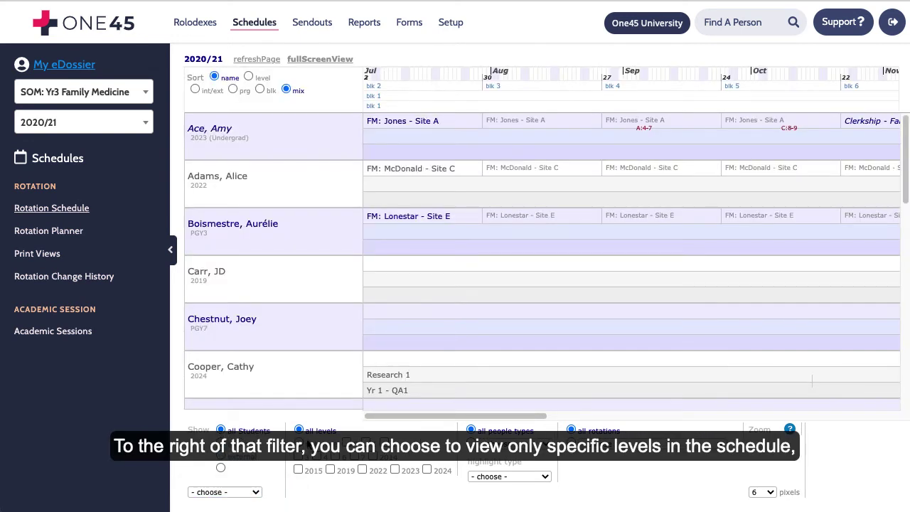
Try the PGY1 and 2015 level filters, then return to all levels with no year filter
{"action": "left_click", "coordinate": [299, 443]}
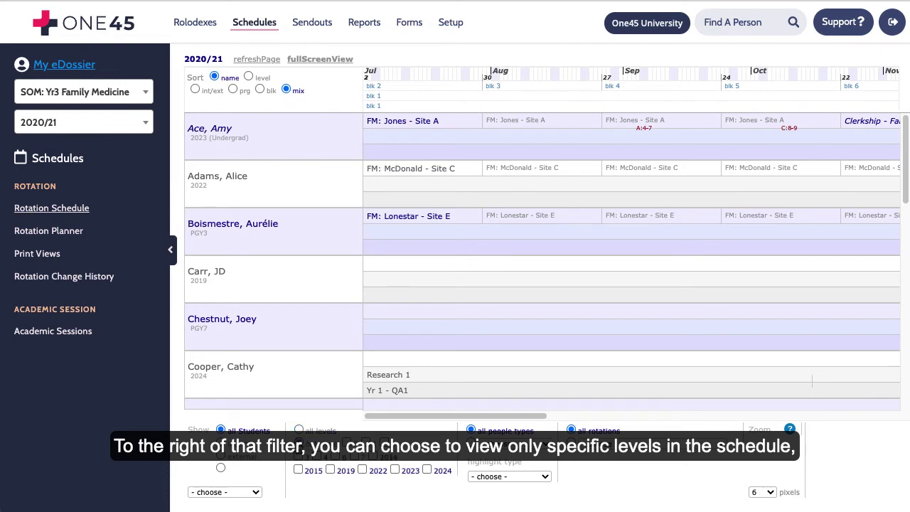
{"action": "left_click", "coordinate": [366, 443]}
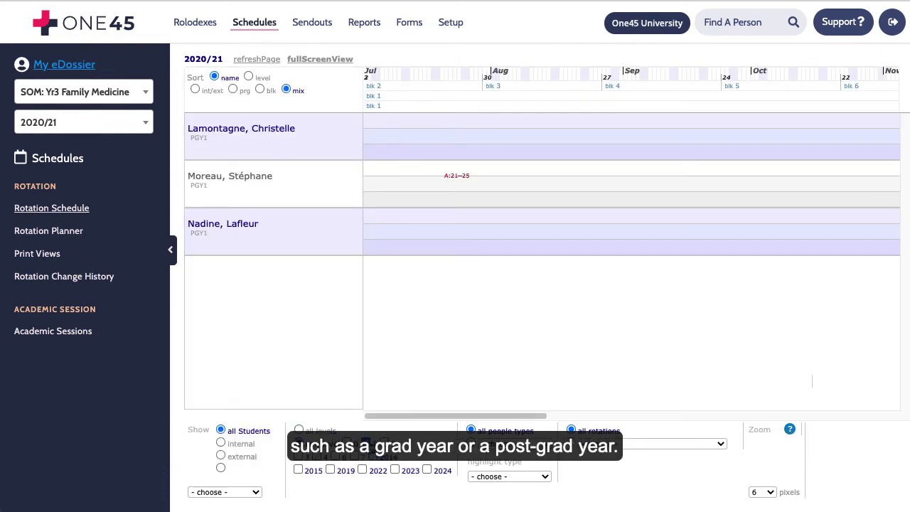
{"action": "left_click", "coordinate": [299, 471]}
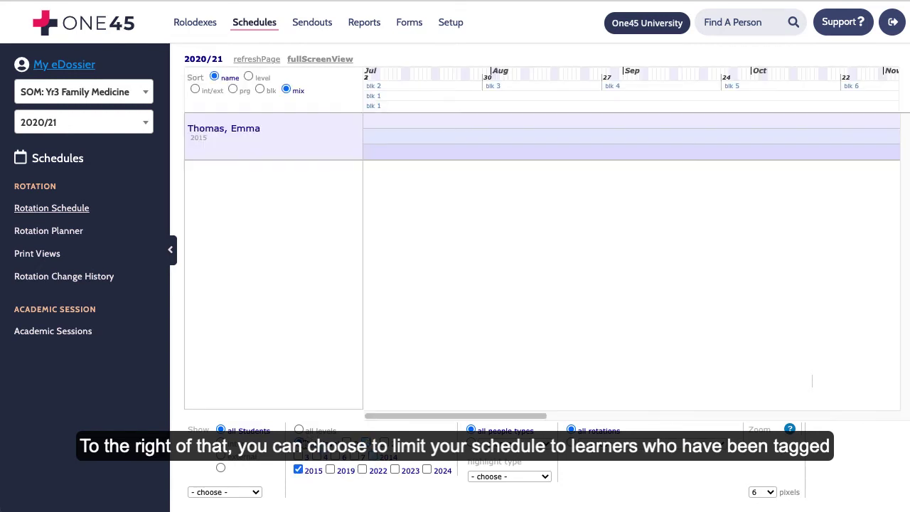
{"action": "left_click", "coordinate": [298, 430]}
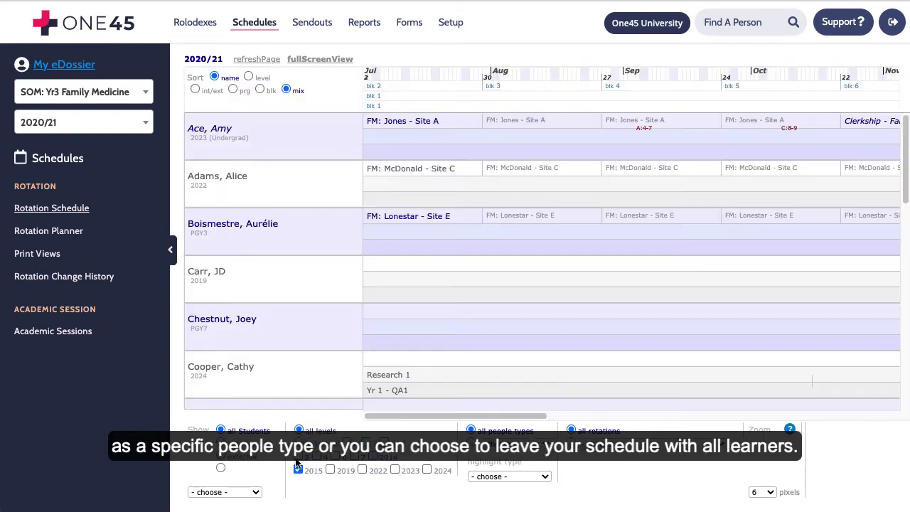
{"action": "left_click", "coordinate": [299, 470]}
{"action": "left_click", "coordinate": [510, 477]}
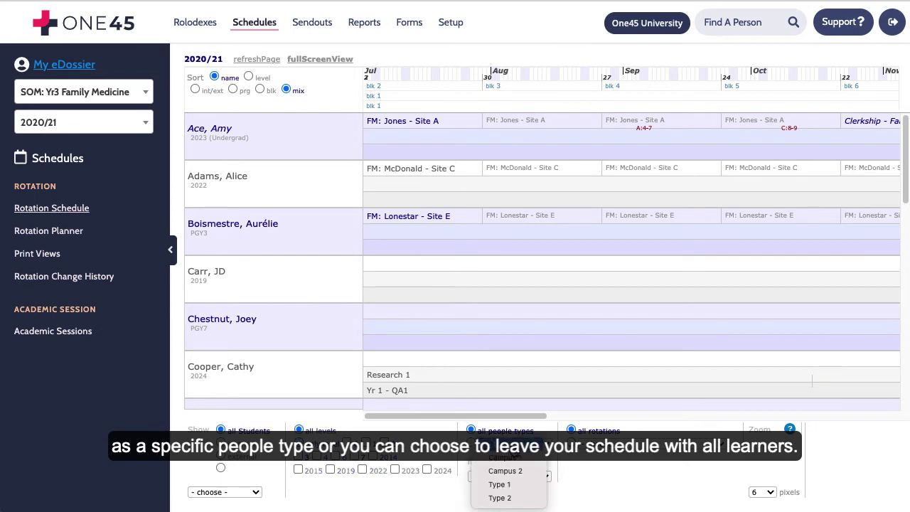
{"action": "left_click", "coordinate": [585, 482]}
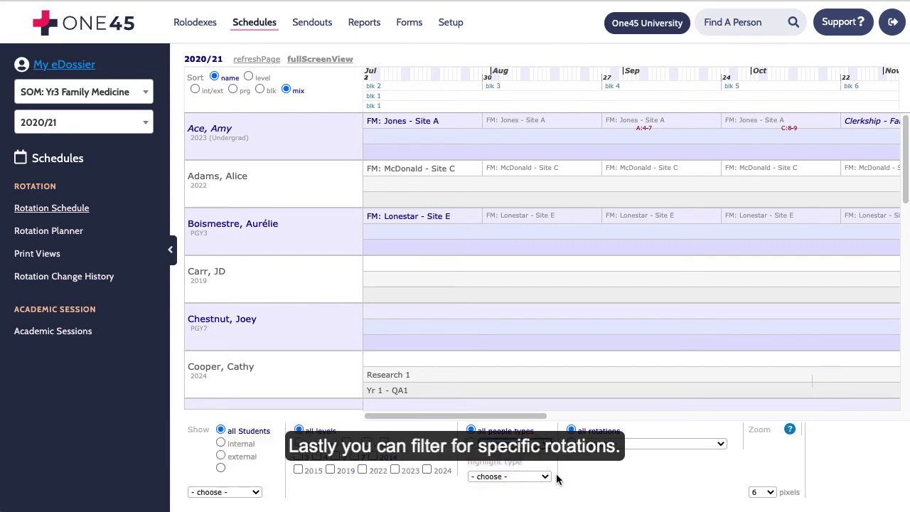
Filter the schedule by the 'Clerkship - Family Medicine' rotation
{"action": "left_click", "coordinate": [647, 443]}
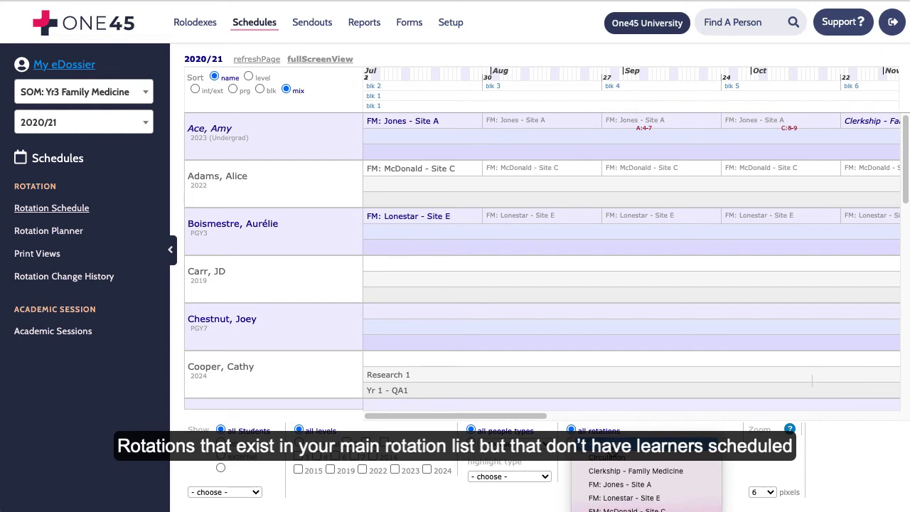
{"action": "left_click", "coordinate": [658, 430]}
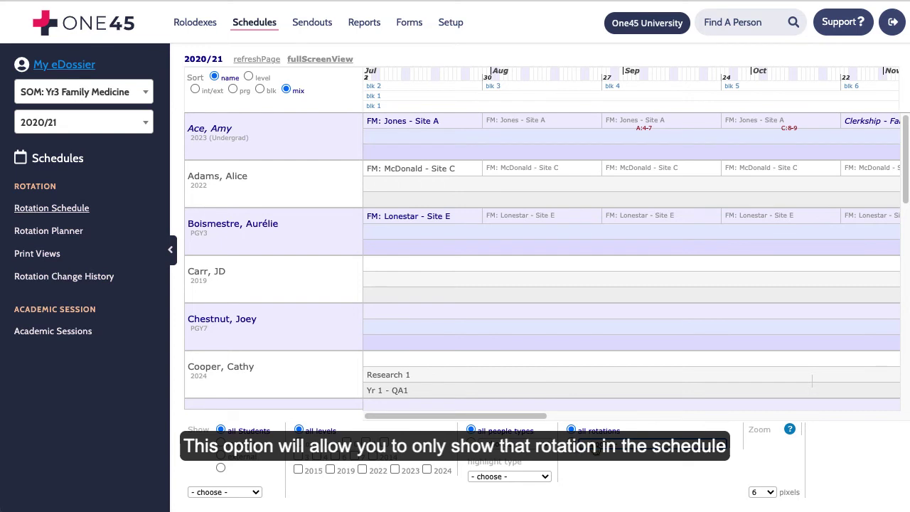
{"action": "left_click", "coordinate": [596, 450]}
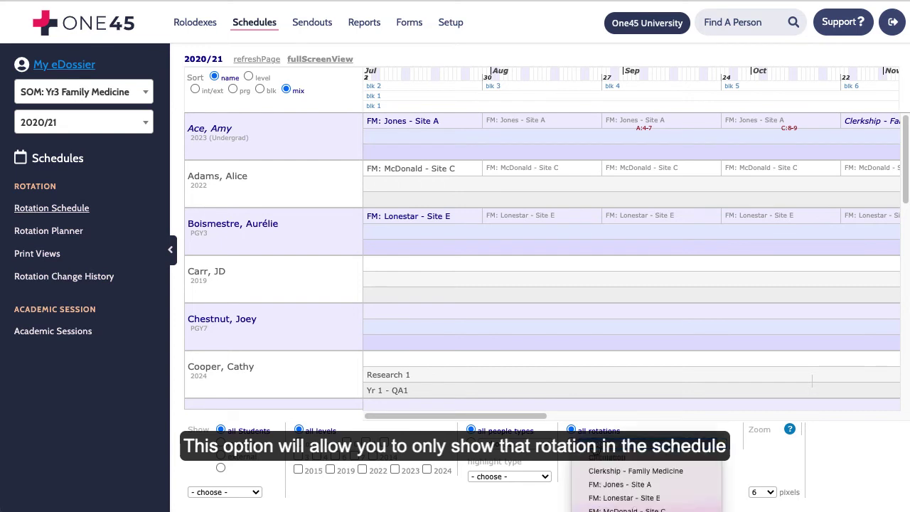
{"action": "left_click", "coordinate": [593, 472]}
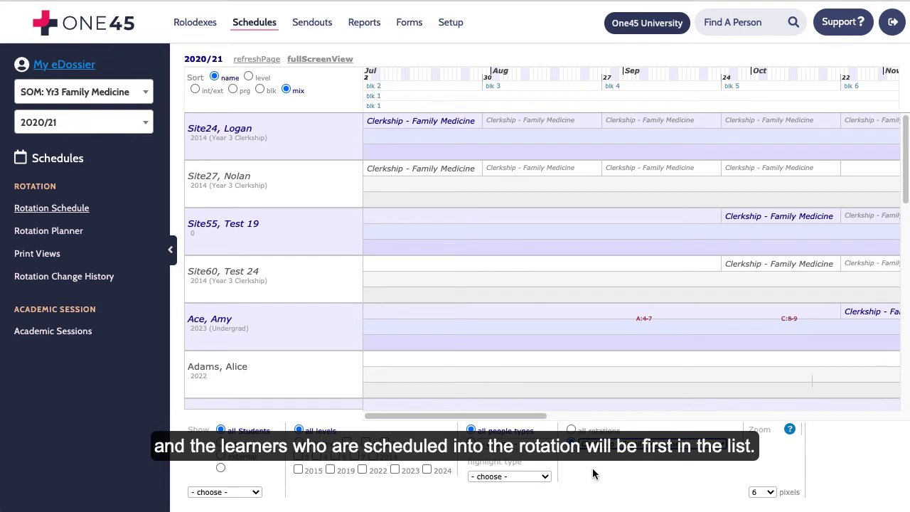
Select 'all rotations' and change the Zoom pixels from 6 to 10
{"action": "left_click", "coordinate": [572, 431]}
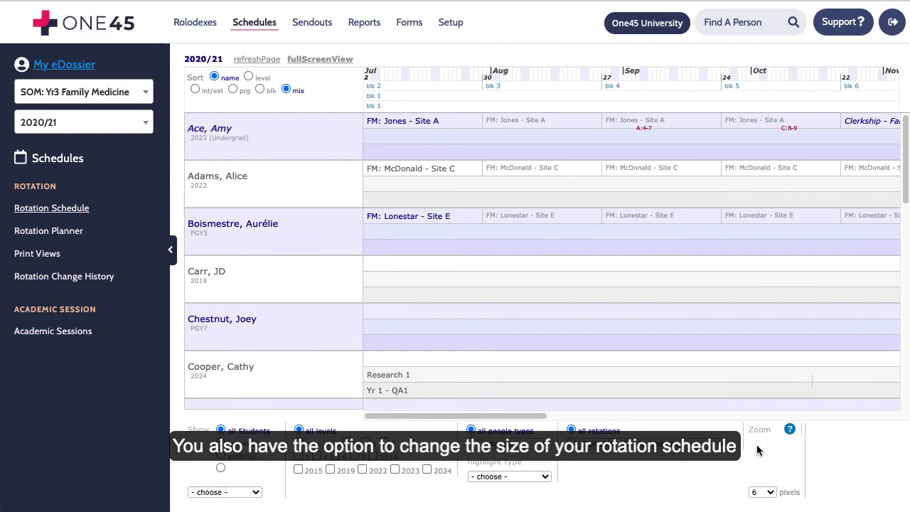
{"action": "left_click", "coordinate": [770, 492]}
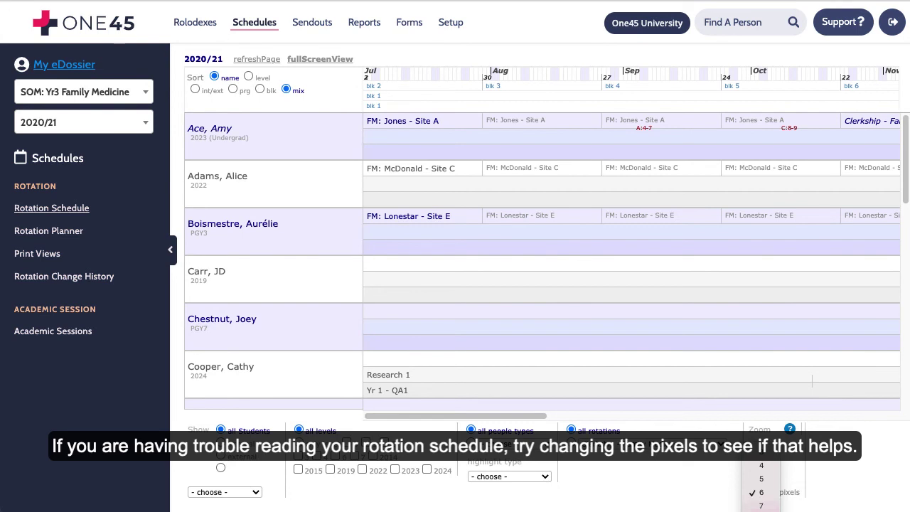
{"action": "left_click", "coordinate": [763, 492]}
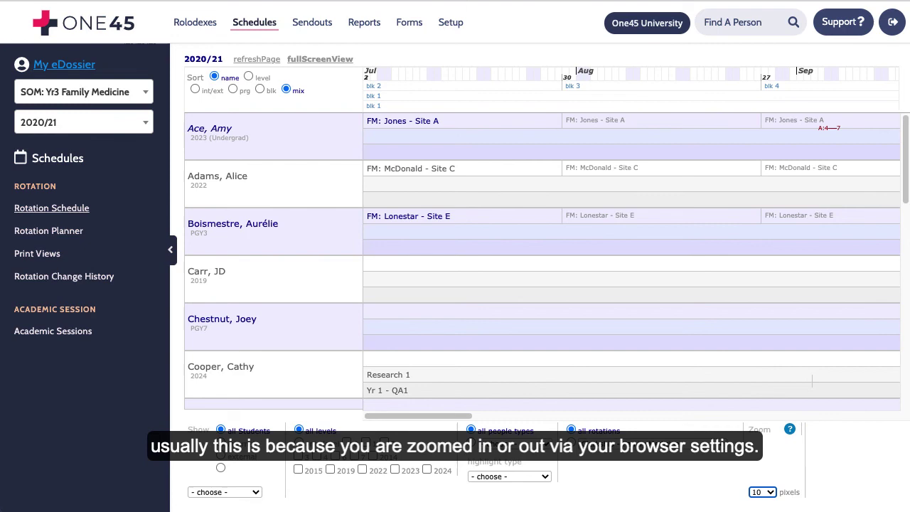
Step Chrome's page zoom down through 90%, 80% and 75% to 67%, then back up to 100%
{"action": "left_click", "coordinate": [896, 1]}
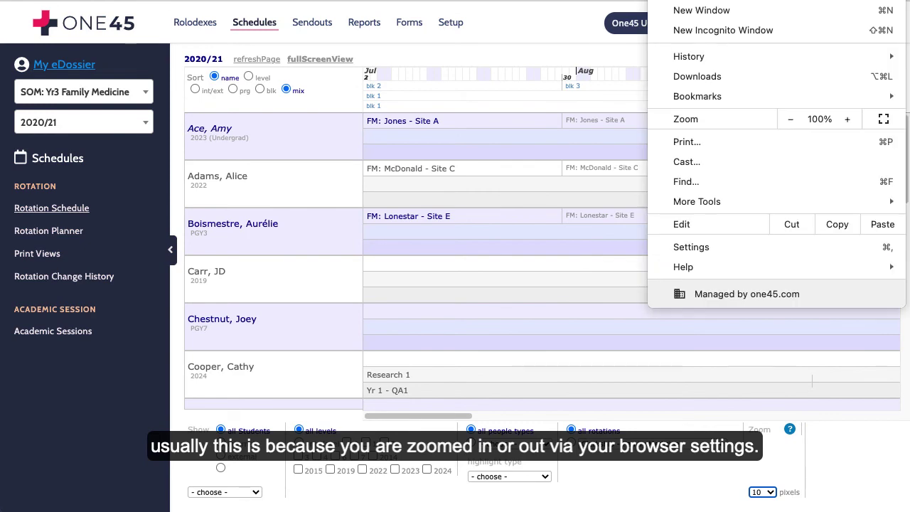
{"action": "left_click", "coordinate": [789, 119]}
{"action": "left_click", "coordinate": [790, 120]}
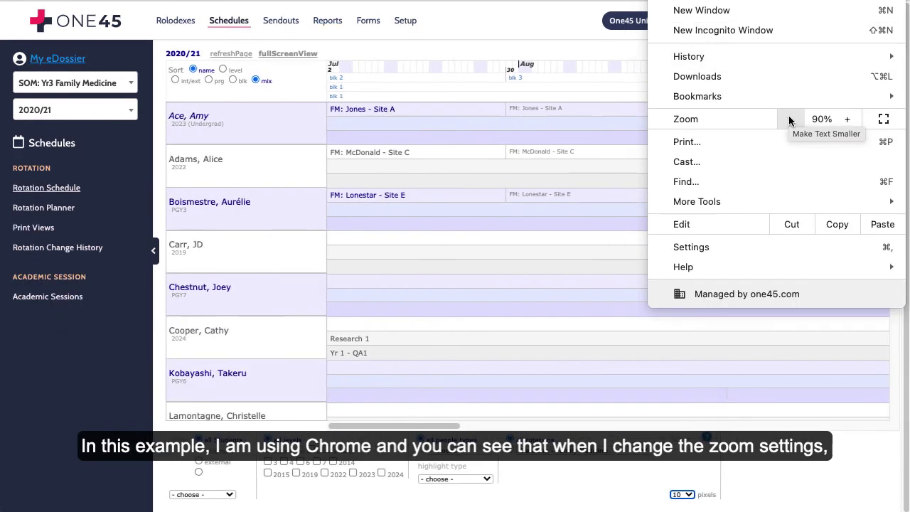
{"action": "left_click", "coordinate": [789, 120]}
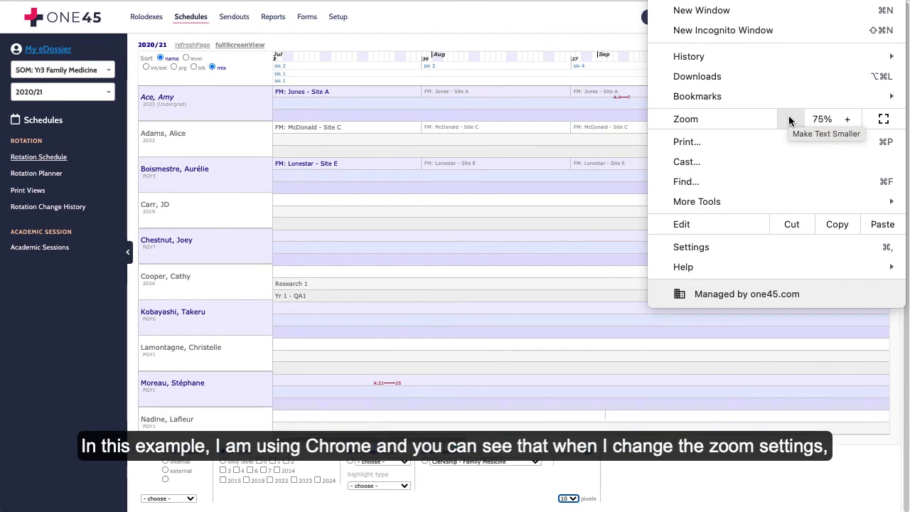
{"action": "left_click", "coordinate": [789, 119]}
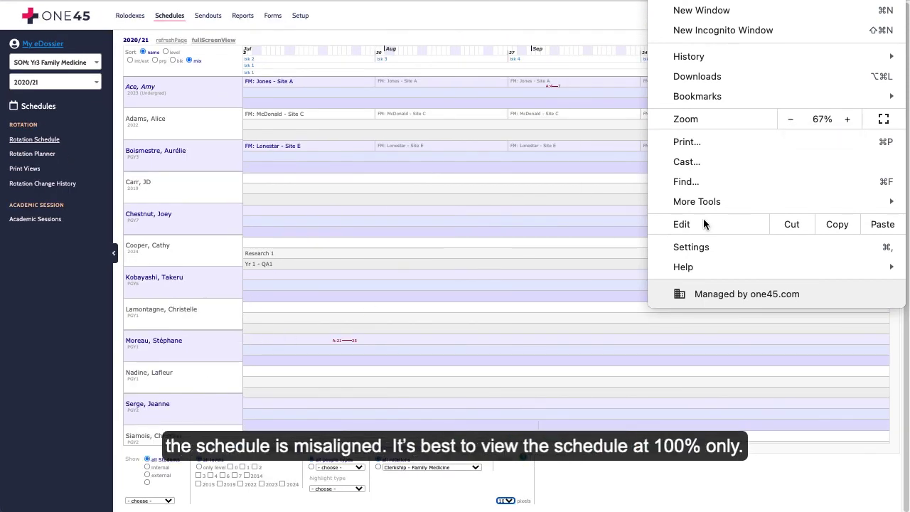
{"action": "left_click", "coordinate": [848, 119]}
{"action": "left_click", "coordinate": [848, 119]}
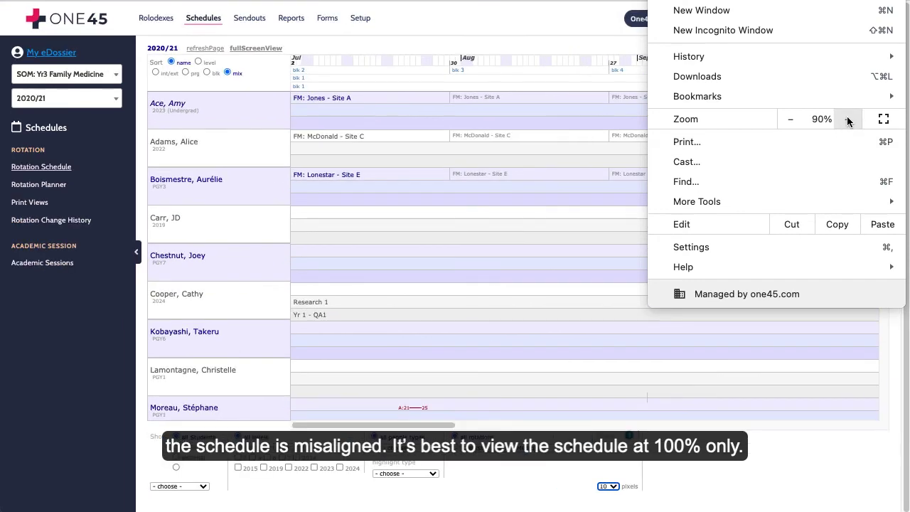
{"action": "left_click", "coordinate": [848, 120]}
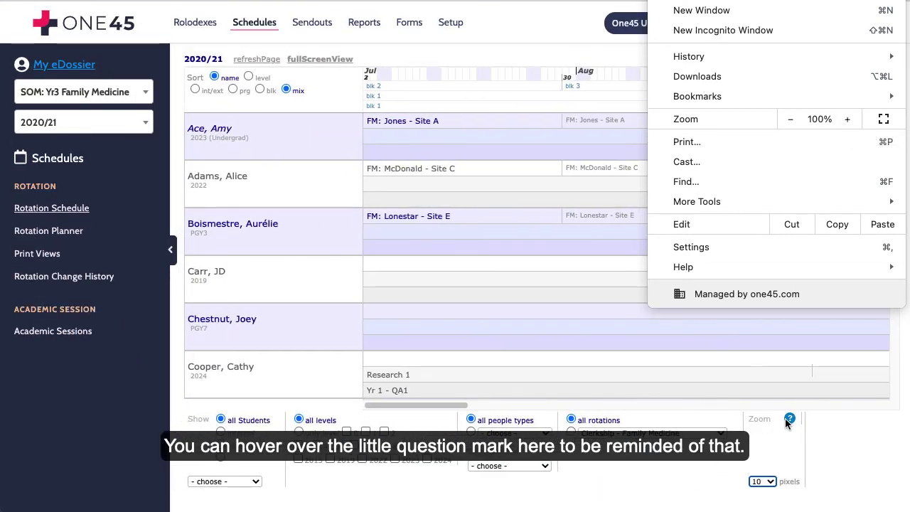
Close Chrome's menu and show the Zoom help tip recommending a 100% screen view
{"action": "left_click", "coordinate": [790, 425]}
{"action": "mouse_move", "coordinate": [792, 422]}
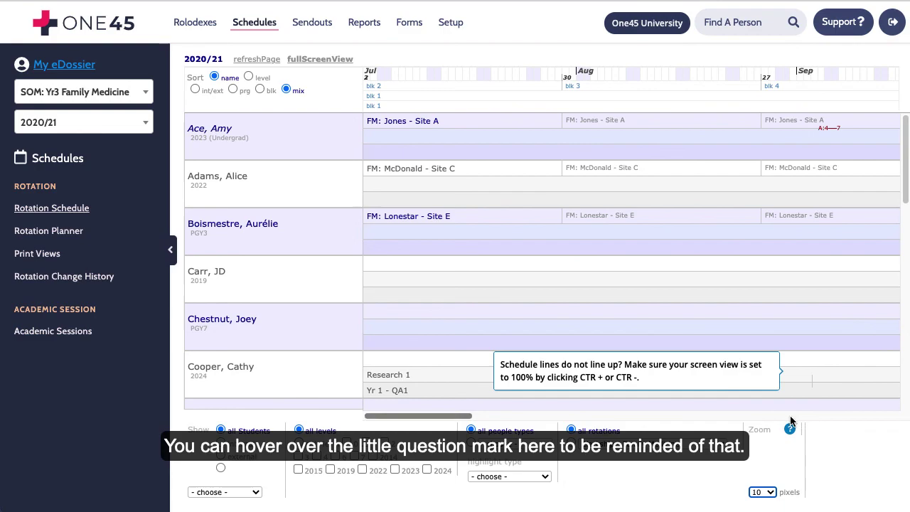